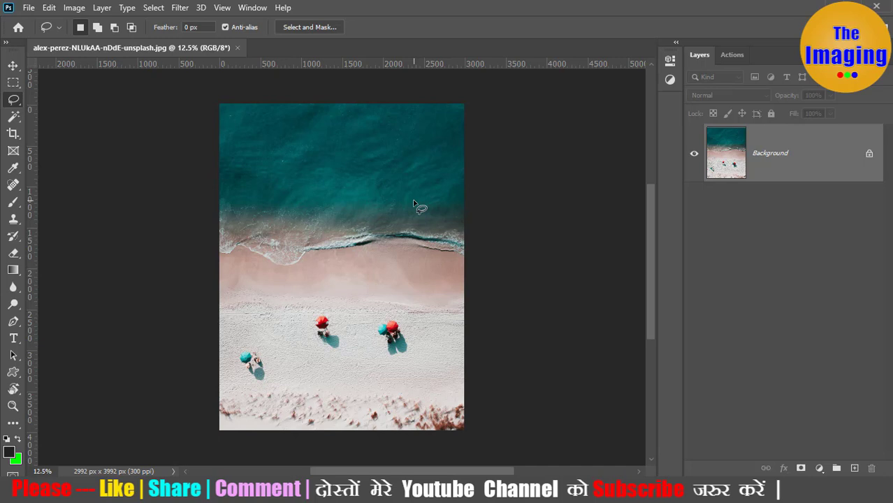
Lasso around the lone teal umbrella and its person at the beach's lower left
{"action": "left_click", "coordinate": [47, 9]}
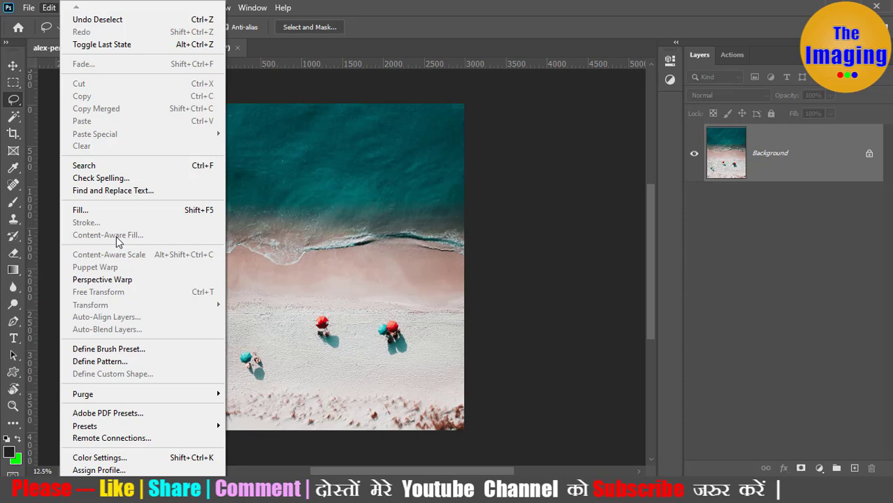
{"action": "left_click", "coordinate": [302, 339]}
{"action": "mouse_move", "coordinate": [270, 349]}
{"action": "left_mouse_down"}
{"action": "mouse_move", "coordinate": [245, 346]}
{"action": "mouse_move", "coordinate": [274, 350]}
{"action": "left_mouse_up"}
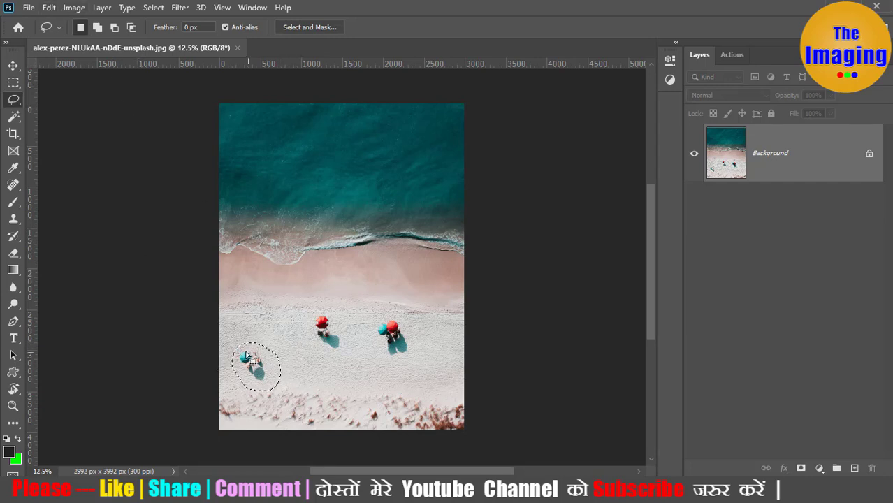
{"action": "left_click", "coordinate": [74, 8]}
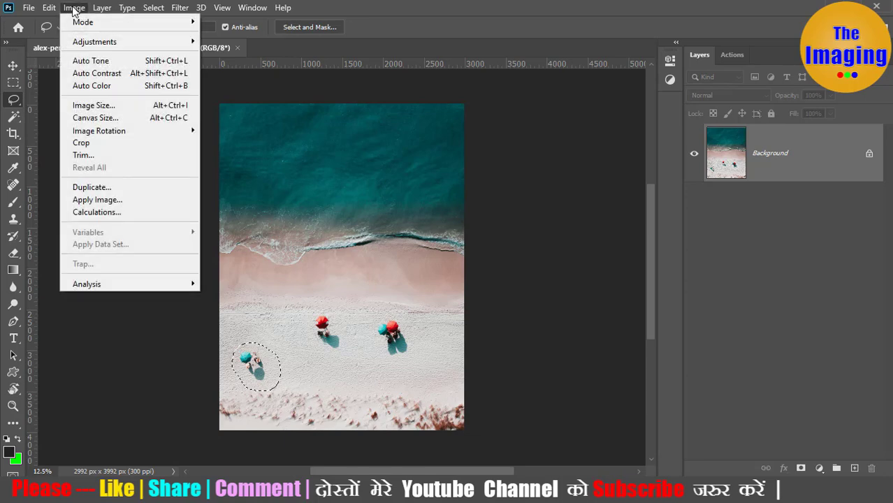
{"action": "mouse_move", "coordinate": [49, 8]}
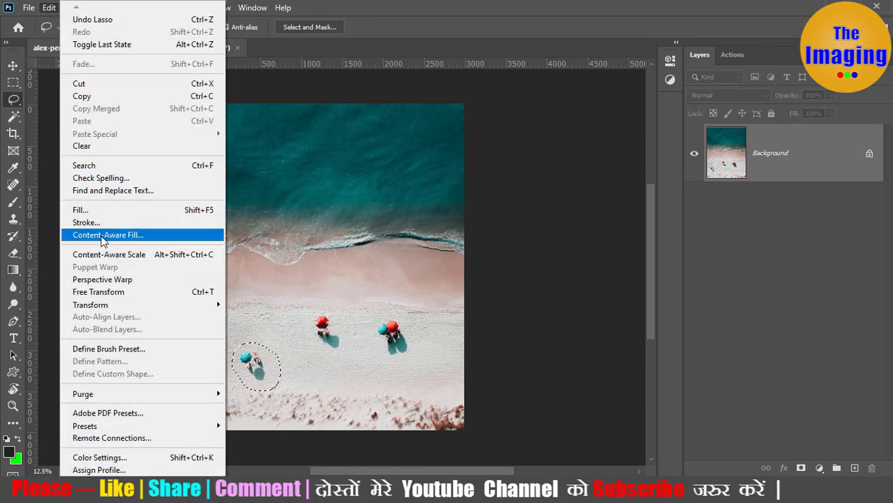
Content-Aware Fill the teal umbrella with sand, checking the zoomed preview, onto a Background copy layer
{"action": "left_click", "coordinate": [103, 237]}
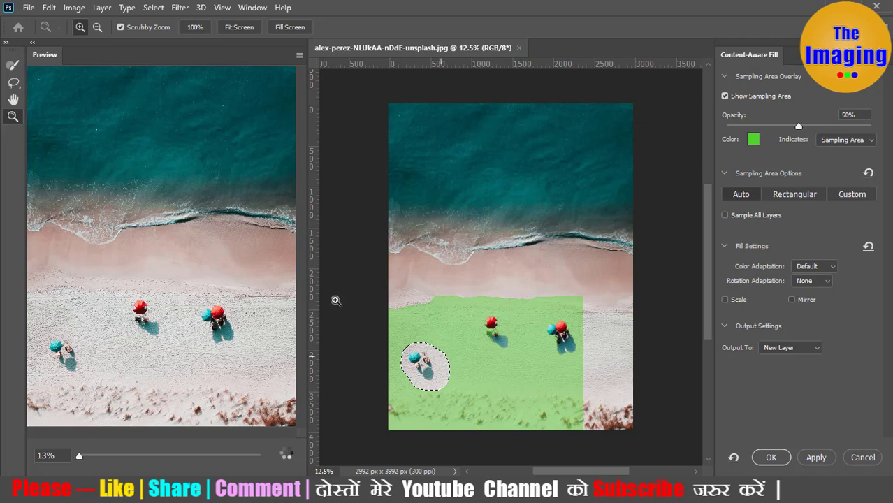
{"action": "left_click", "coordinate": [91, 360]}
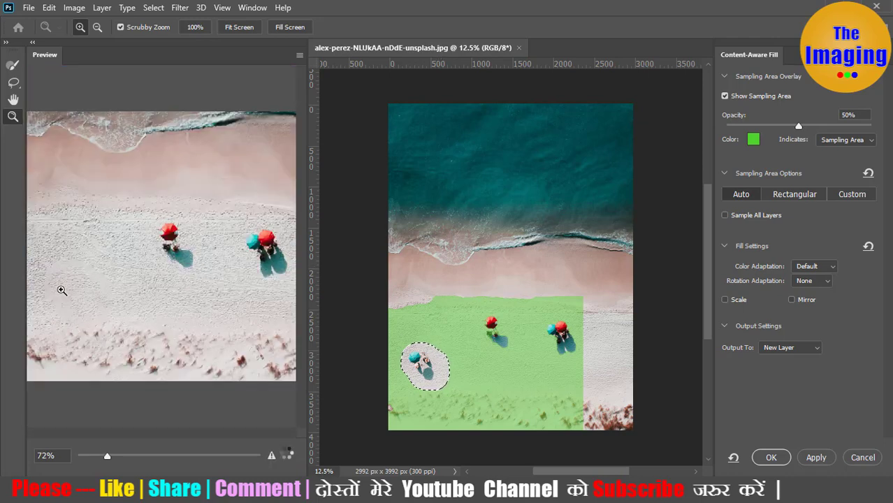
{"action": "left_click", "coordinate": [817, 459]}
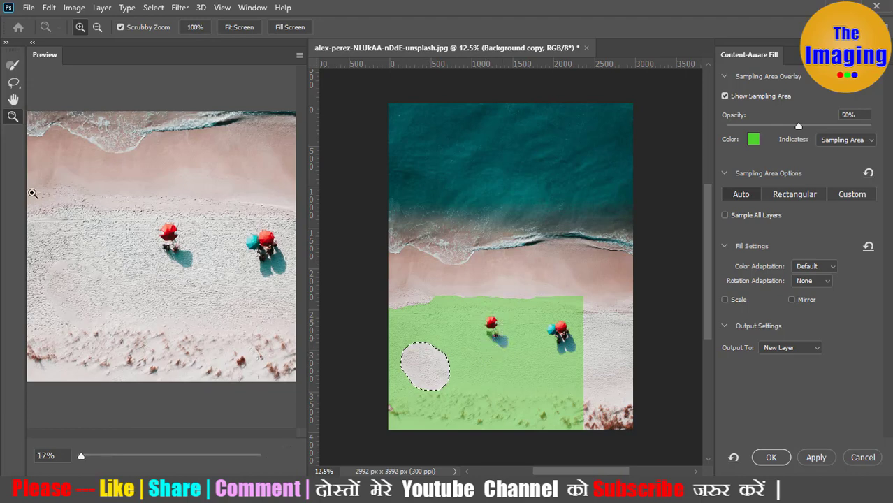
Lasso the red umbrella mid-beach and fill it with sand onto Background copy 2
{"action": "left_click", "coordinate": [14, 83]}
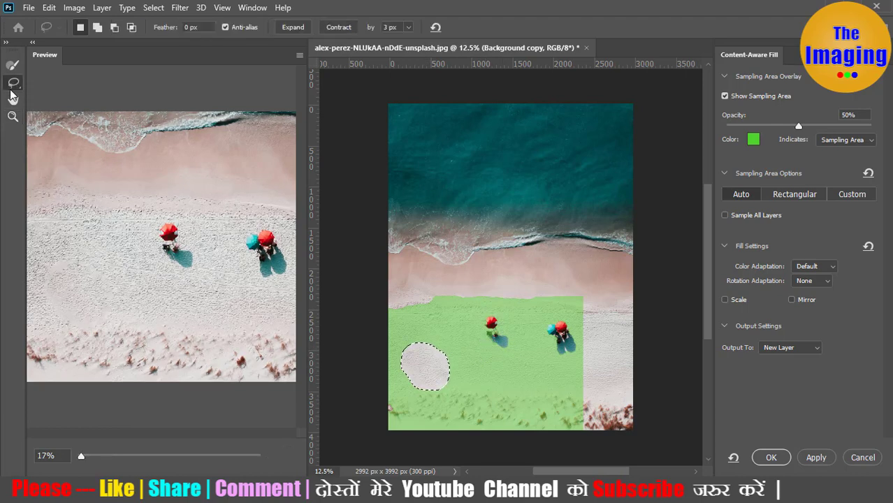
{"action": "left_click", "coordinate": [490, 308]}
{"action": "left_click_drag", "start_coordinate": [490, 307], "coordinate": [482, 309]}
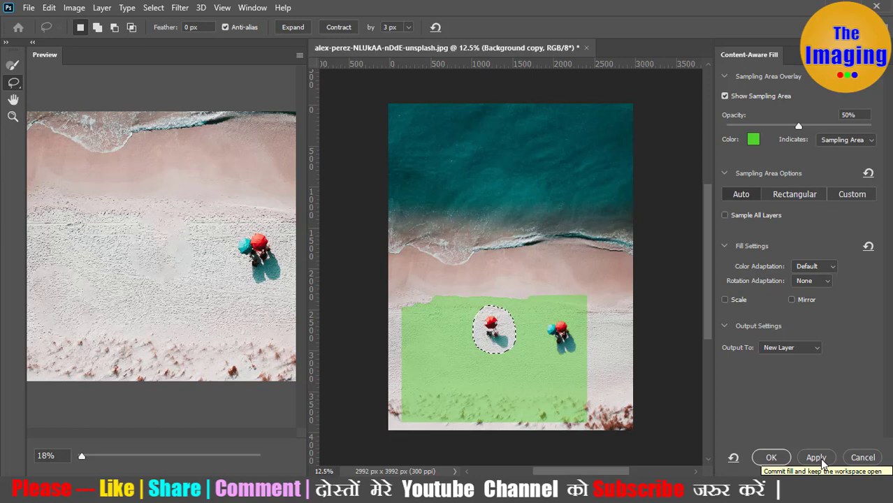
{"action": "left_click", "coordinate": [822, 460]}
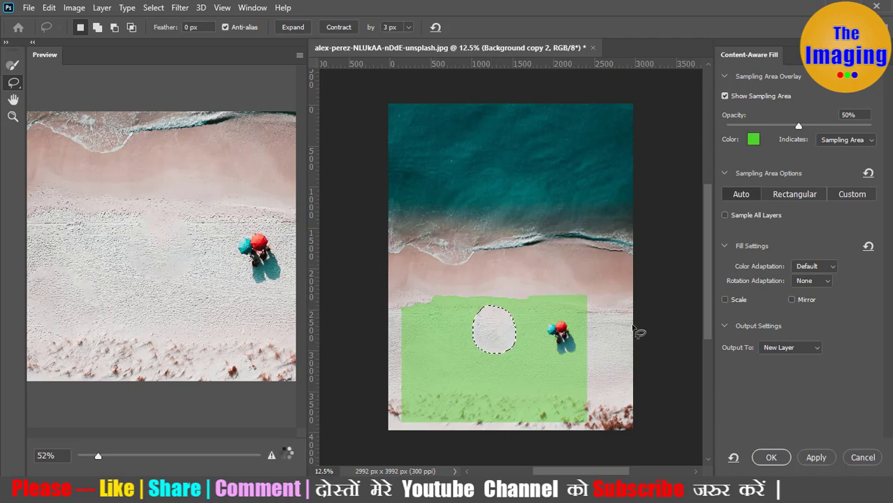
Lasso the right-hand teal-and-red umbrella pair and fill it with sand onto Background copy 3
{"action": "mouse_move", "coordinate": [575, 320]}
{"action": "left_mouse_down"}
{"action": "mouse_move", "coordinate": [537, 344]}
{"action": "mouse_move", "coordinate": [573, 366]}
{"action": "mouse_move", "coordinate": [586, 355]}
{"action": "mouse_move", "coordinate": [573, 320]}
{"action": "left_mouse_up"}
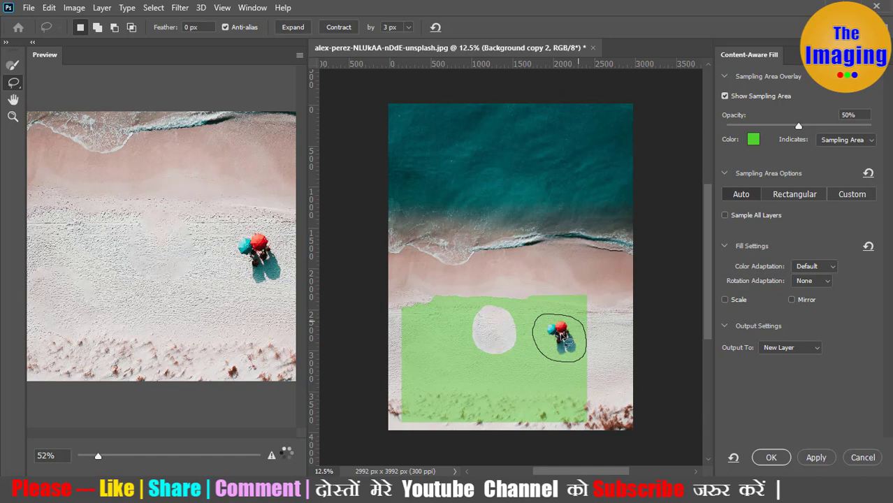
{"action": "left_click", "coordinate": [815, 458]}
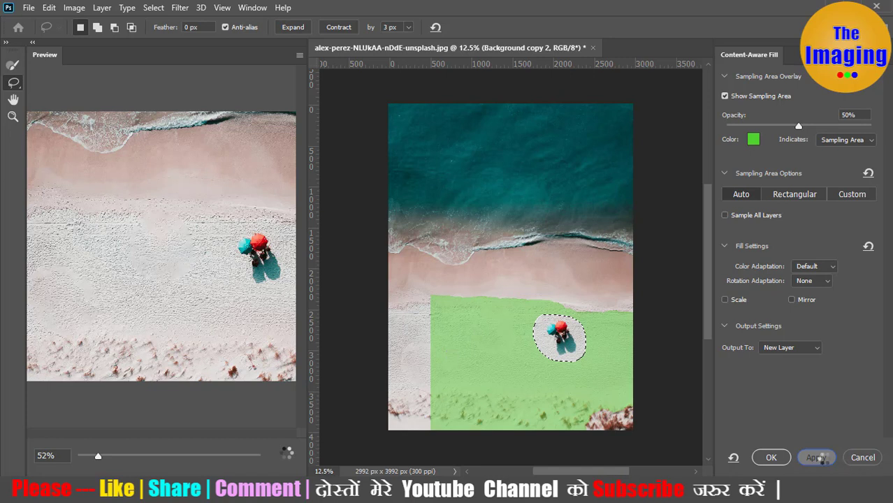
{"action": "left_click", "coordinate": [824, 458]}
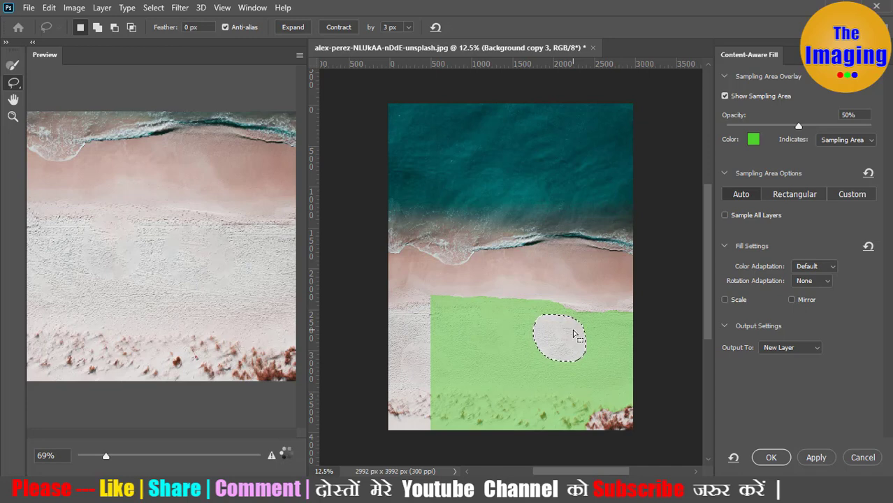
{"action": "left_click", "coordinate": [816, 458]}
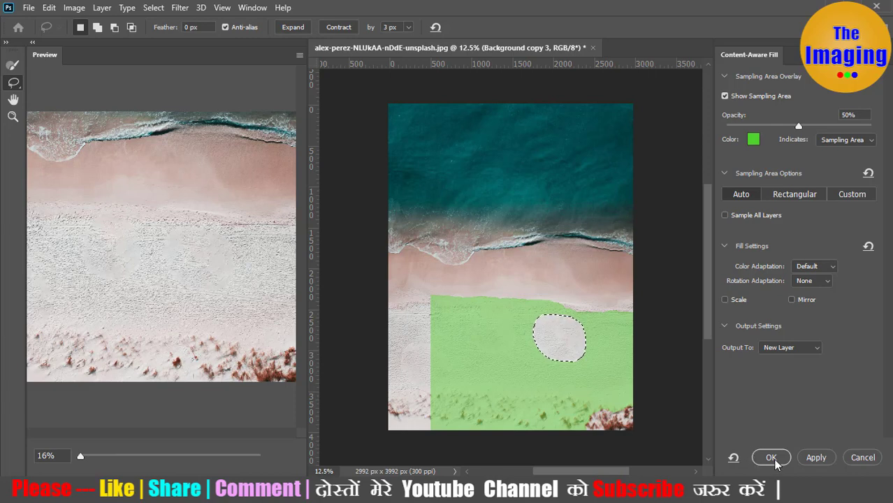
Accept the three sand fills and close the Content-Aware Fill workspace with OK
{"action": "left_click", "coordinate": [771, 458]}
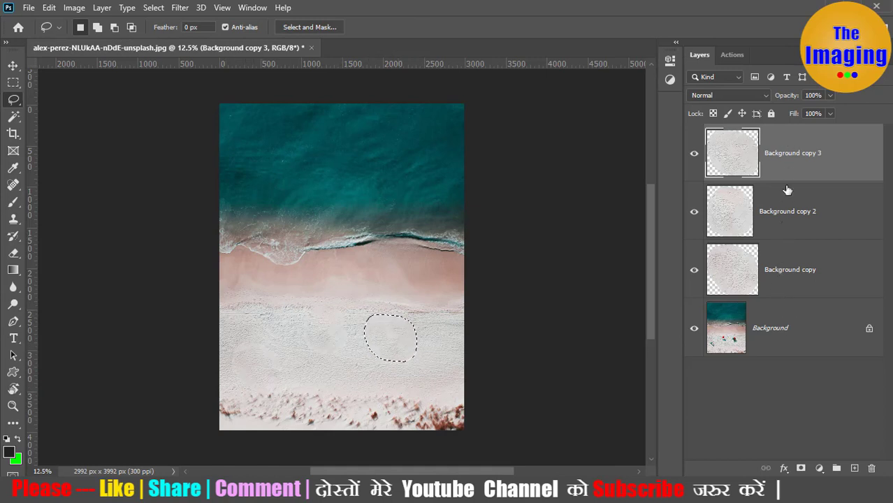
Deselect to reveal the umbrella-free beach of clean sand
{"action": "left_click", "coordinate": [510, 315]}
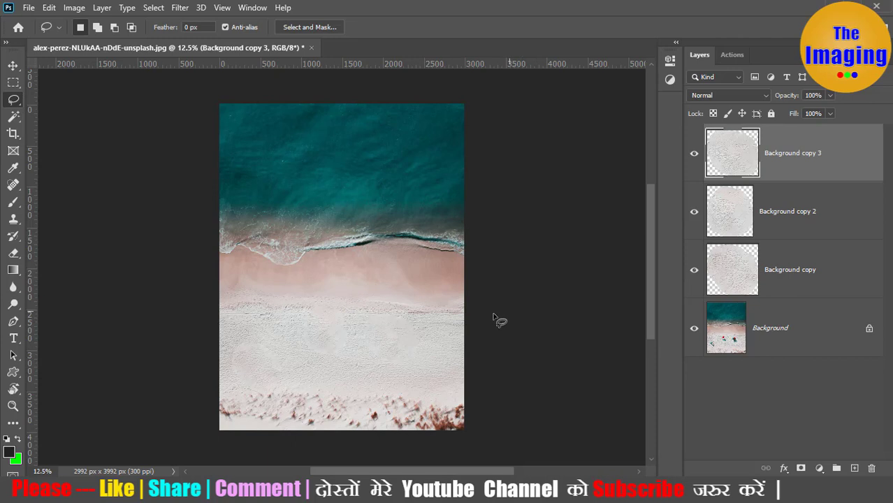